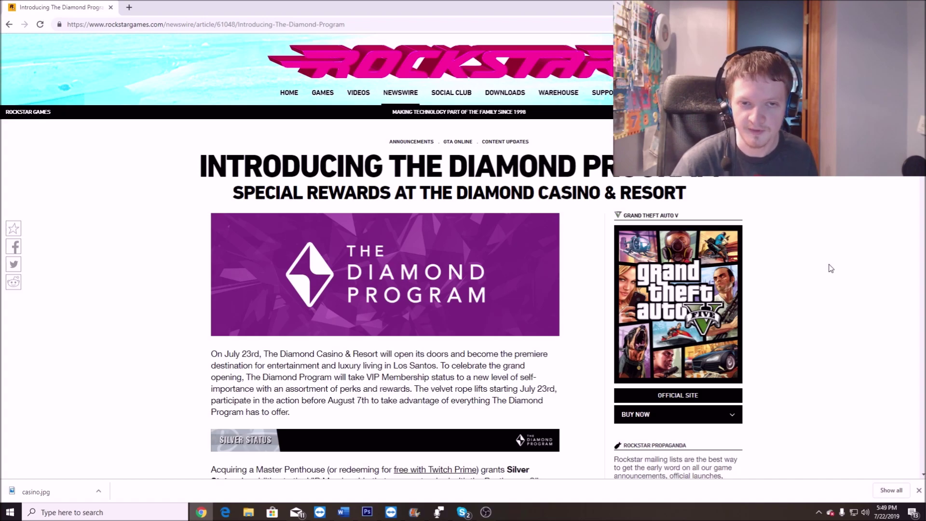
{"action": "scroll", "coordinate": [385, 289], "scroll_direction": "down", "scroll_amount": 1}
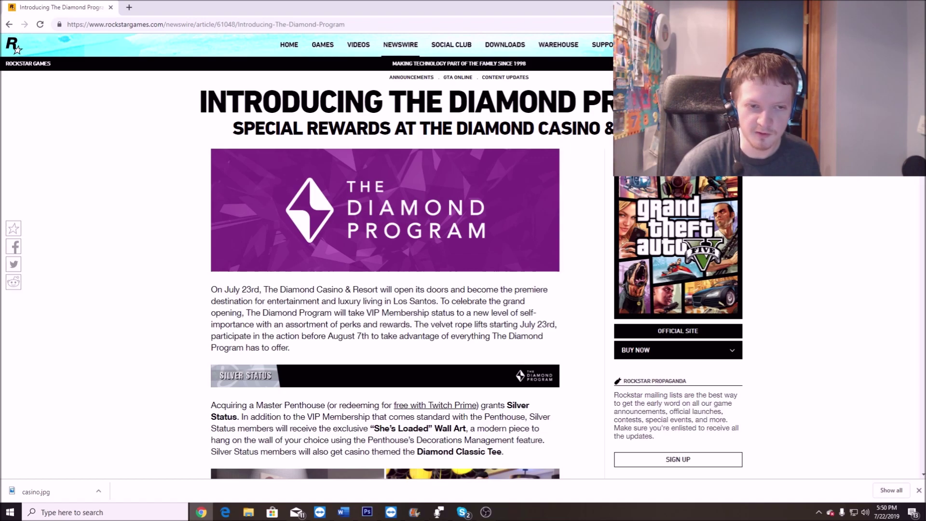
{"action": "scroll", "coordinate": [384, 289], "scroll_direction": "down", "scroll_amount": 1}
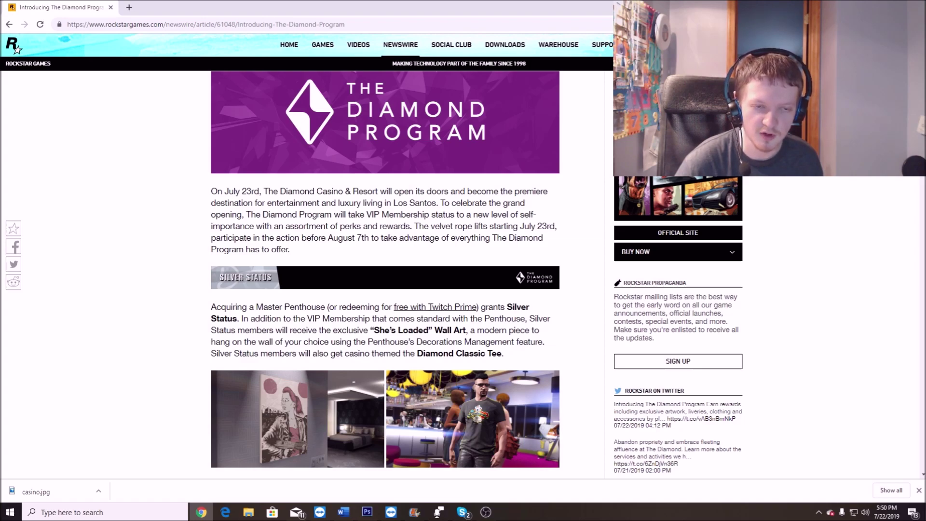
{"action": "scroll", "coordinate": [312, 214], "scroll_direction": "down", "scroll_amount": 1}
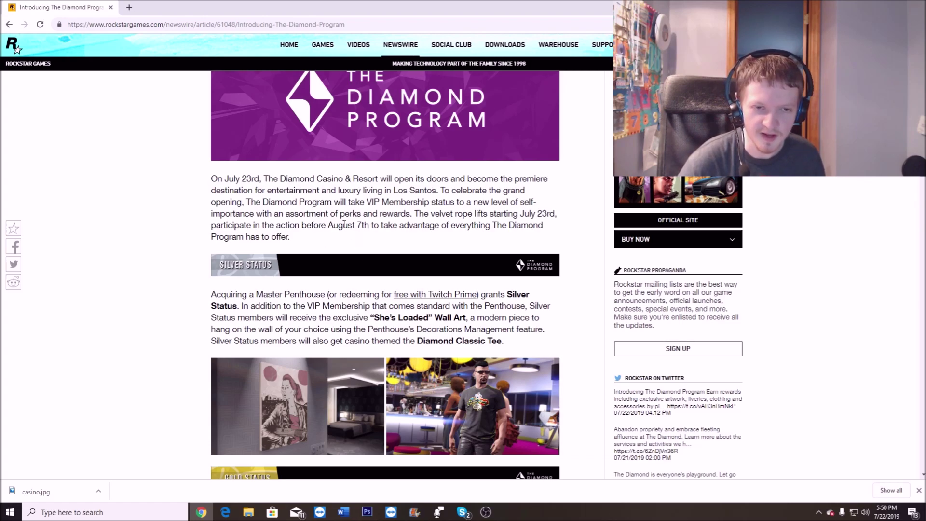
{"action": "scroll", "coordinate": [344, 225], "scroll_direction": "down", "scroll_amount": 2}
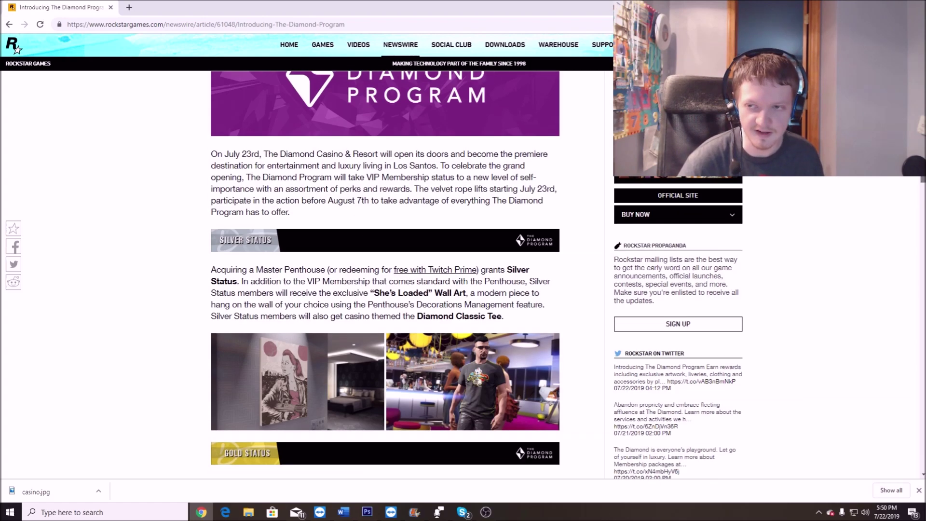
{"action": "scroll", "coordinate": [251, 150], "scroll_direction": "down", "scroll_amount": 3}
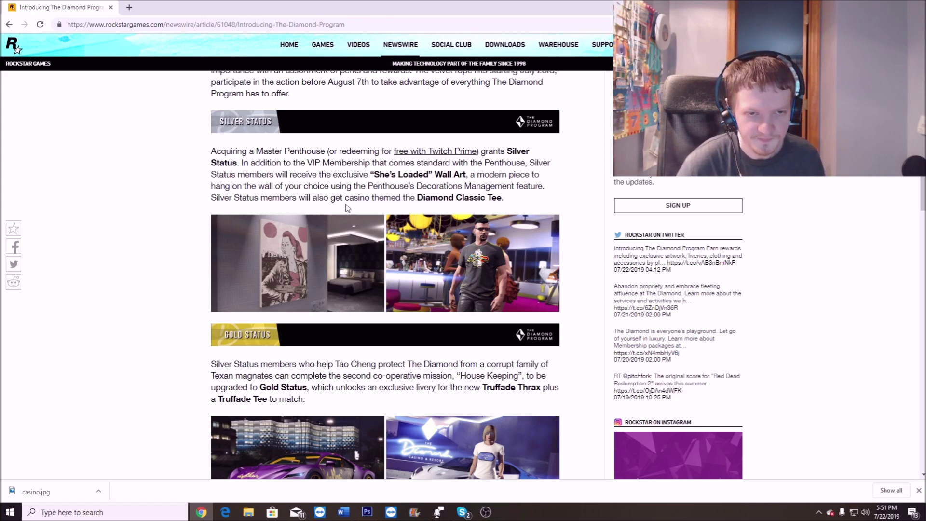
Highlight the Penthouse Decorations Management phrase in Silver Status, then clear the highlight
{"action": "left_click_drag", "start_coordinate": [367, 186], "coordinate": [547, 187]}
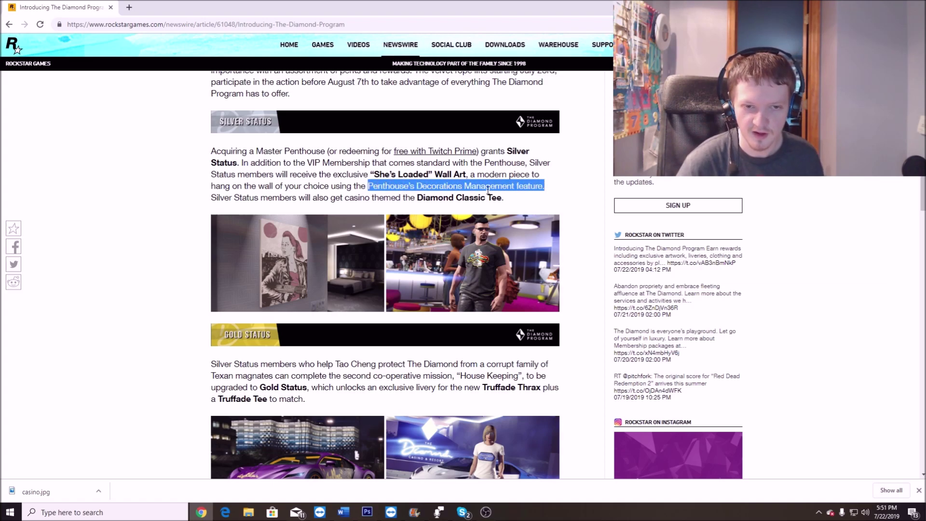
{"action": "left_click", "coordinate": [343, 281]}
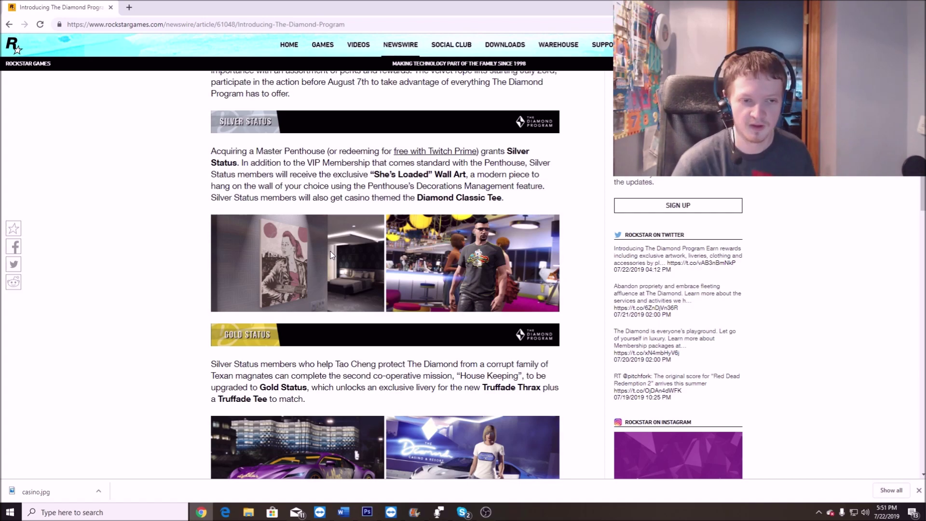
{"action": "scroll", "coordinate": [384, 276], "scroll_direction": "down", "scroll_amount": 2}
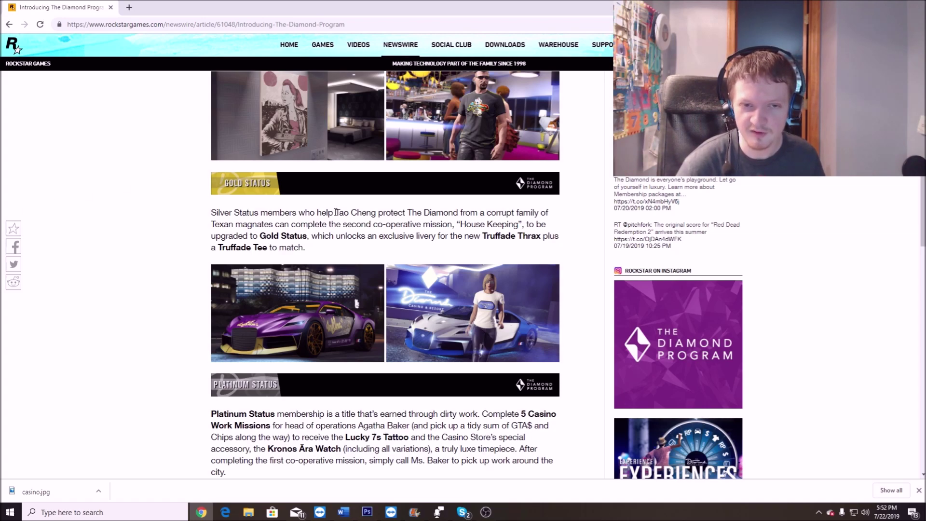
{"action": "left_click_drag", "start_coordinate": [335, 212], "coordinate": [377, 212]}
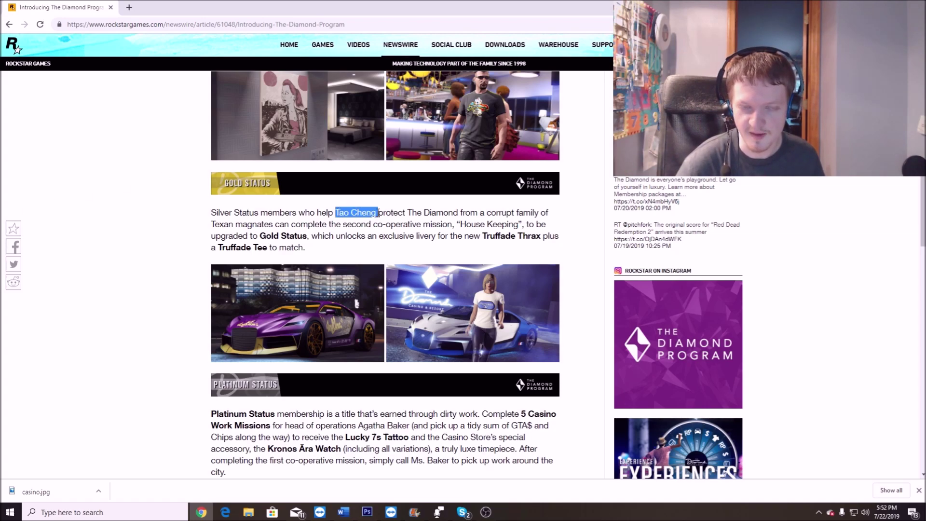
{"action": "left_click", "coordinate": [371, 212]}
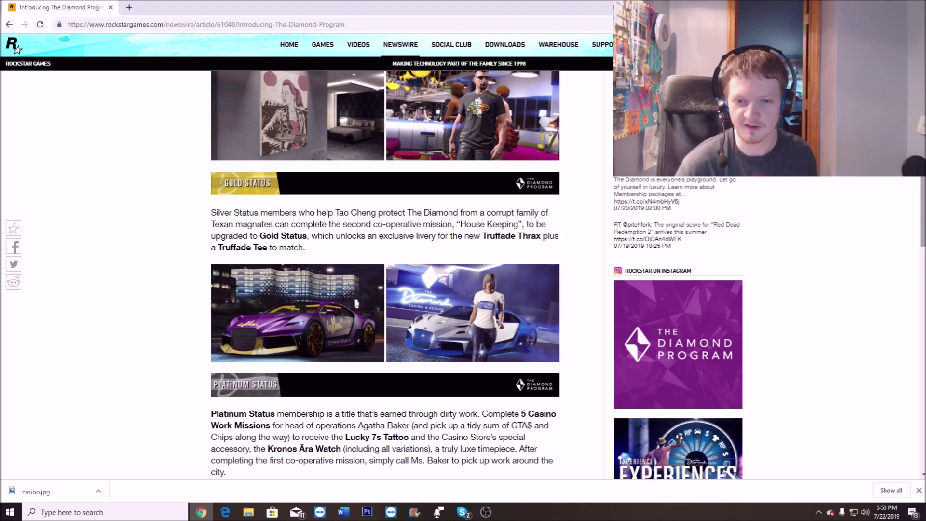
{"action": "scroll", "coordinate": [463, 289], "scroll_direction": "down", "scroll_amount": 1}
{"action": "scroll", "coordinate": [463, 290], "scroll_direction": "down", "scroll_amount": 2}
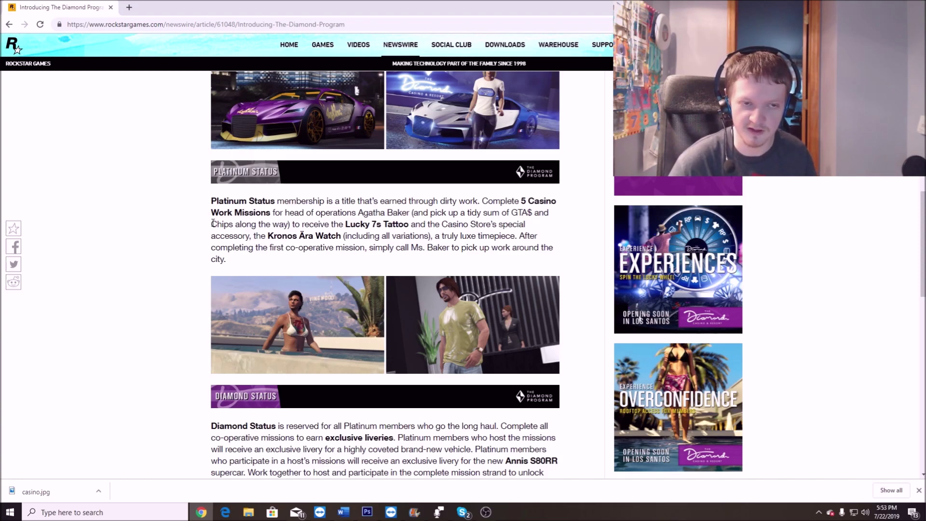
Highlight and clear 'Chips', 'Ms. Baker' and 'call Ms. Baker' in the Platinum Status section
{"action": "left_click_drag", "start_coordinate": [212, 223], "coordinate": [234, 224]}
{"action": "left_click", "coordinate": [233, 224]}
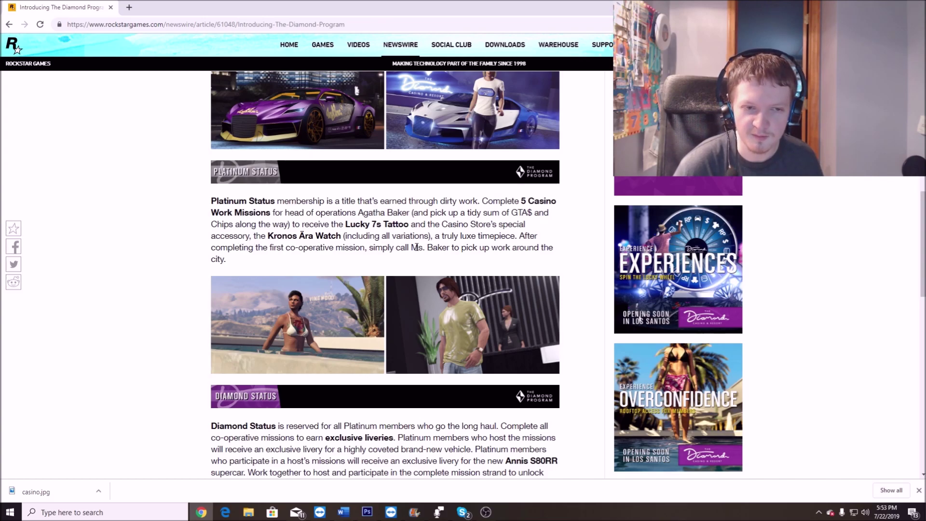
{"action": "left_click_drag", "start_coordinate": [410, 248], "coordinate": [449, 250]}
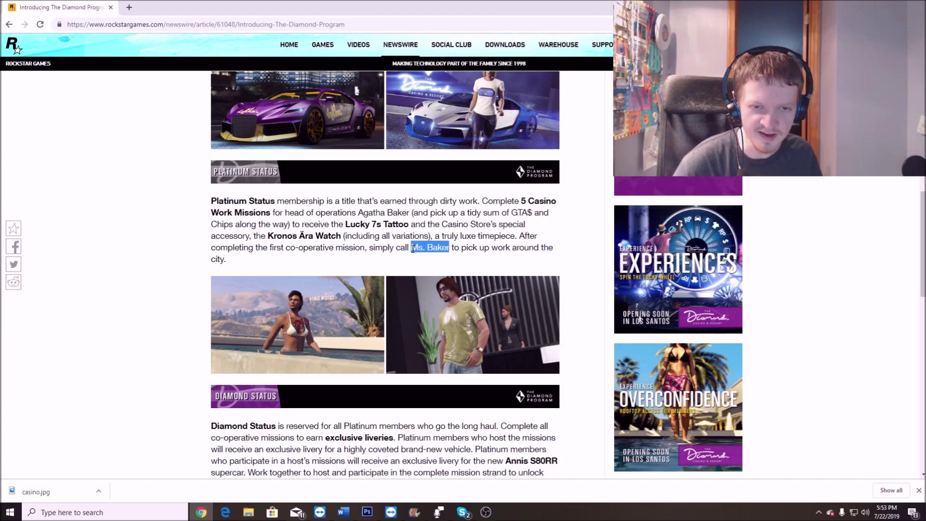
{"action": "left_click", "coordinate": [412, 249]}
{"action": "left_click_drag", "start_coordinate": [397, 249], "coordinate": [450, 250]}
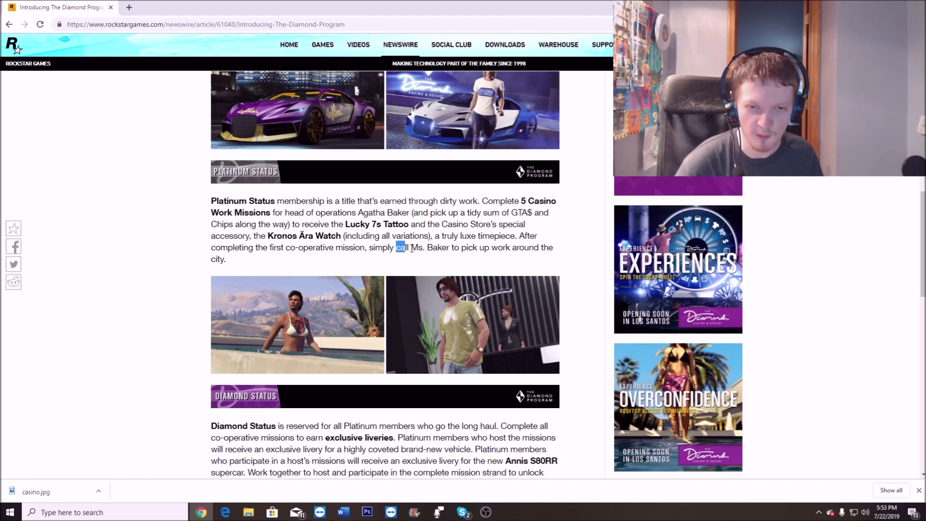
{"action": "left_click", "coordinate": [452, 250]}
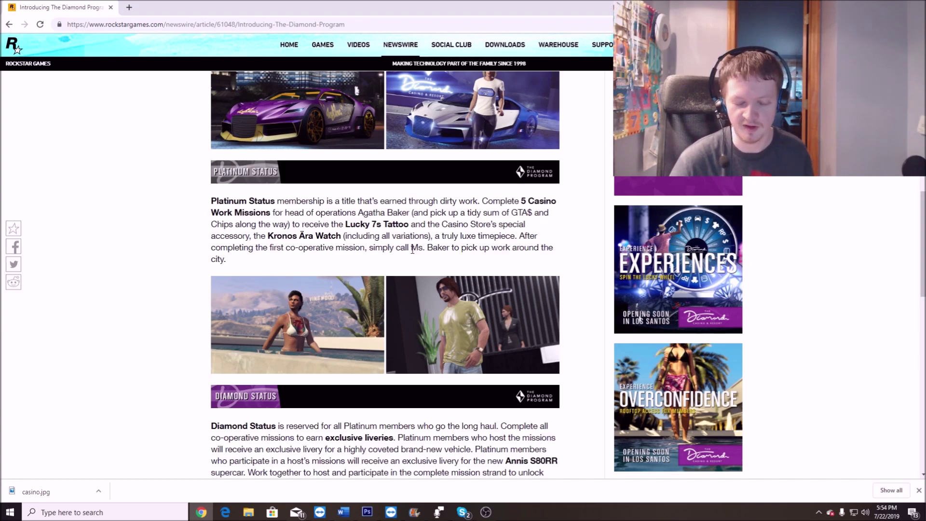
{"action": "scroll", "coordinate": [411, 249], "scroll_direction": "down", "scroll_amount": 1}
{"action": "scroll", "coordinate": [385, 274], "scroll_direction": "down", "scroll_amount": 2}
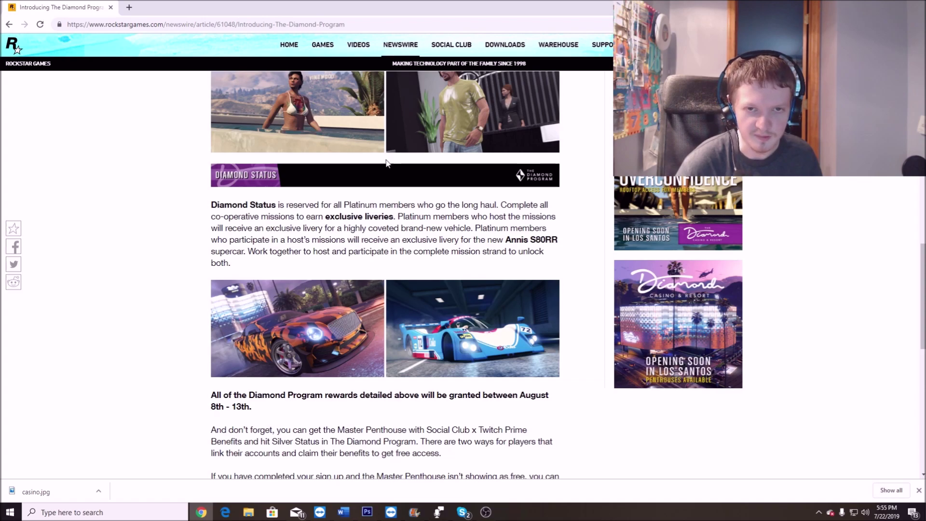
{"action": "scroll", "coordinate": [882, 234], "scroll_direction": "up", "scroll_amount": 2}
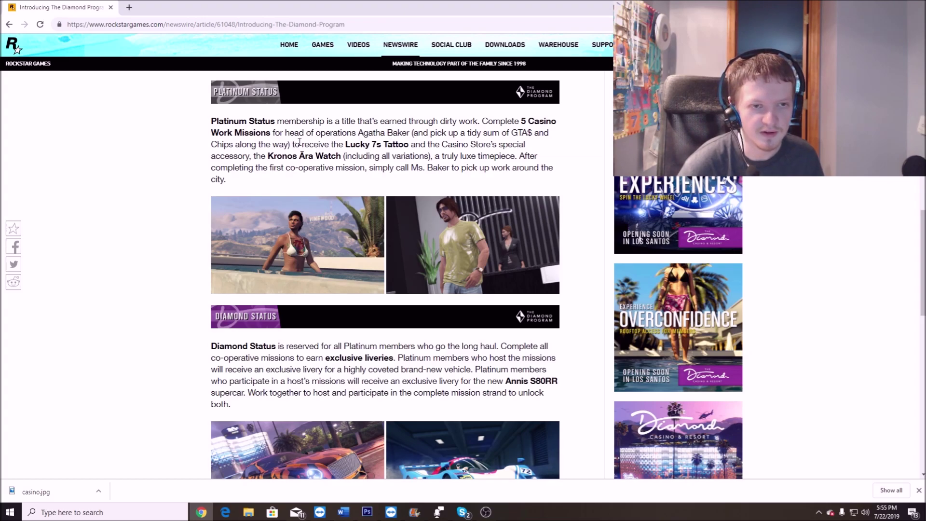
{"action": "left_click_drag", "start_coordinate": [442, 144], "coordinate": [494, 146]}
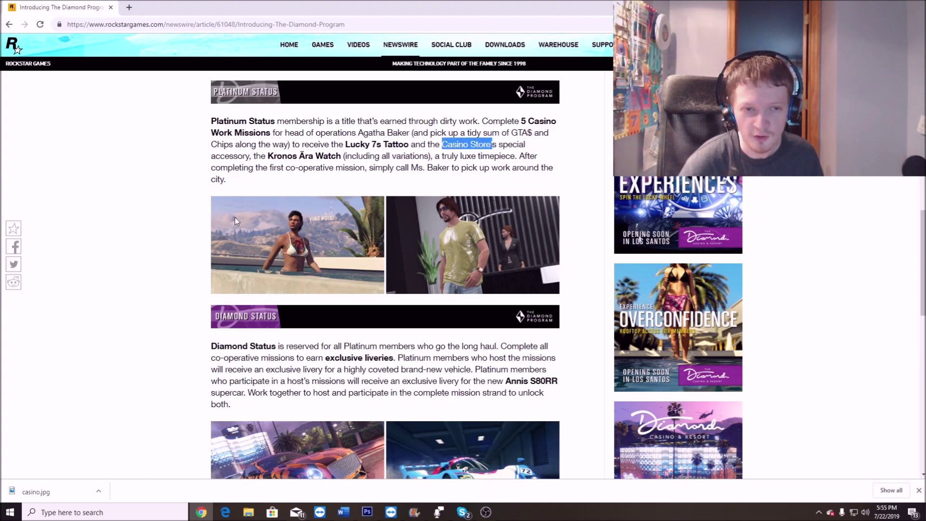
{"action": "left_click", "coordinate": [168, 242]}
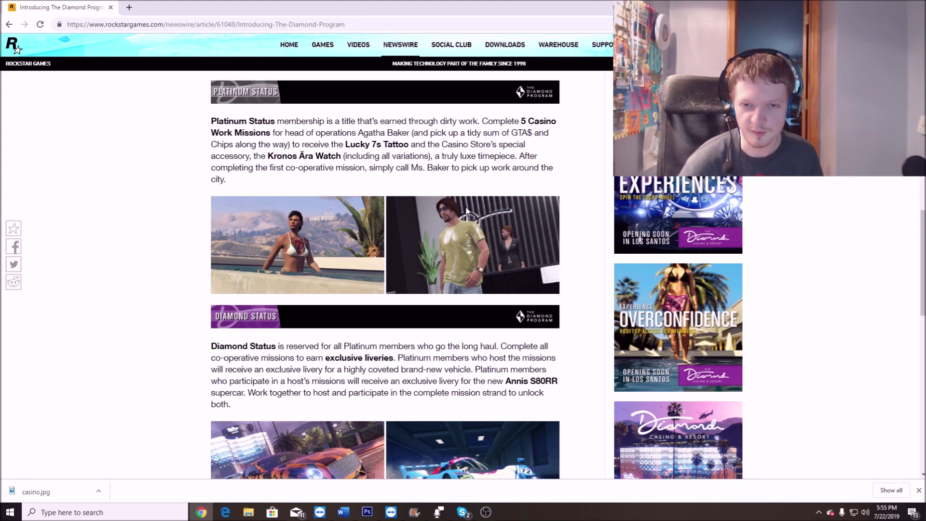
{"action": "left_click_drag", "start_coordinate": [922, 257], "coordinate": [922, 266]}
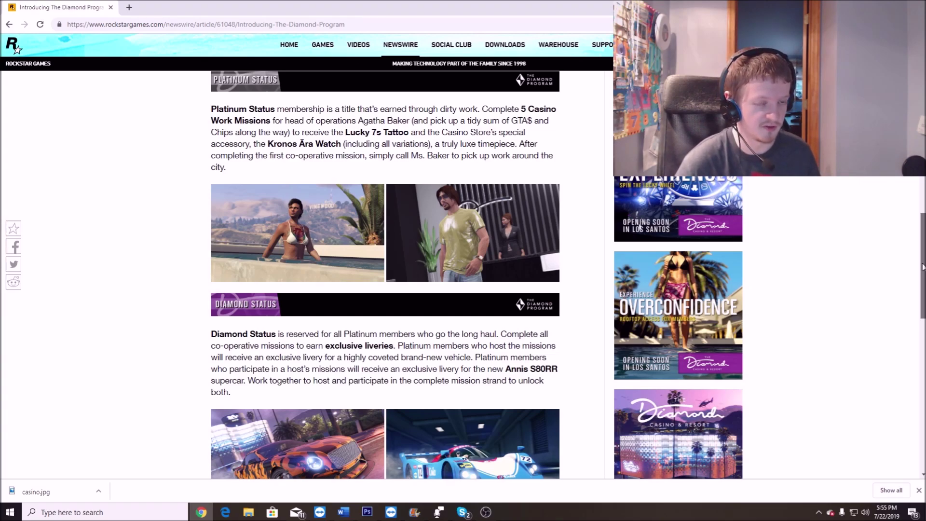
{"action": "left_click_drag", "start_coordinate": [922, 267], "coordinate": [923, 270]}
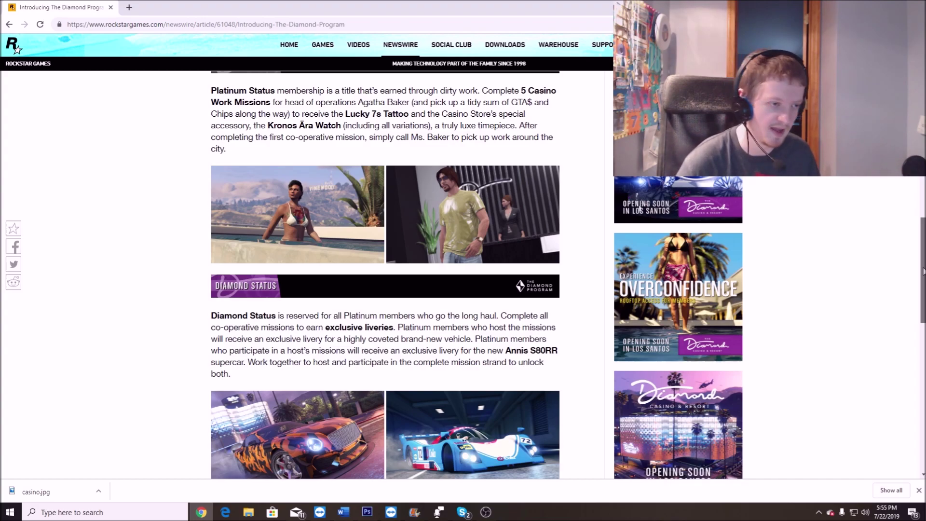
{"action": "scroll", "coordinate": [922, 270], "scroll_direction": "down", "scroll_amount": 3}
{"action": "scroll", "coordinate": [385, 275], "scroll_direction": "down", "scroll_amount": 2}
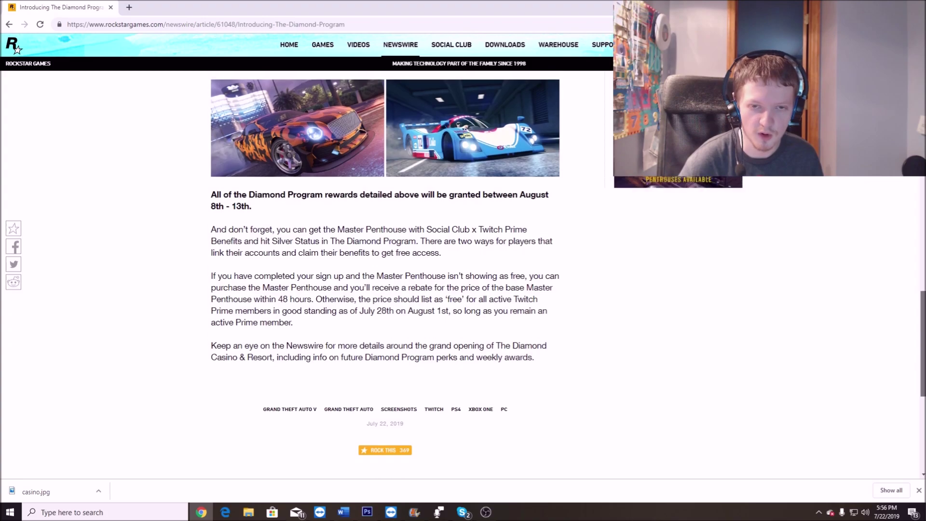
Scroll to the article's end, highlight 'weekly awards', then clear the highlight
{"action": "mouse_move", "coordinate": [922, 346]}
{"action": "left_mouse_down"}
{"action": "mouse_move", "coordinate": [923, 145]}
{"action": "mouse_move", "coordinate": [922, 355]}
{"action": "left_mouse_up"}
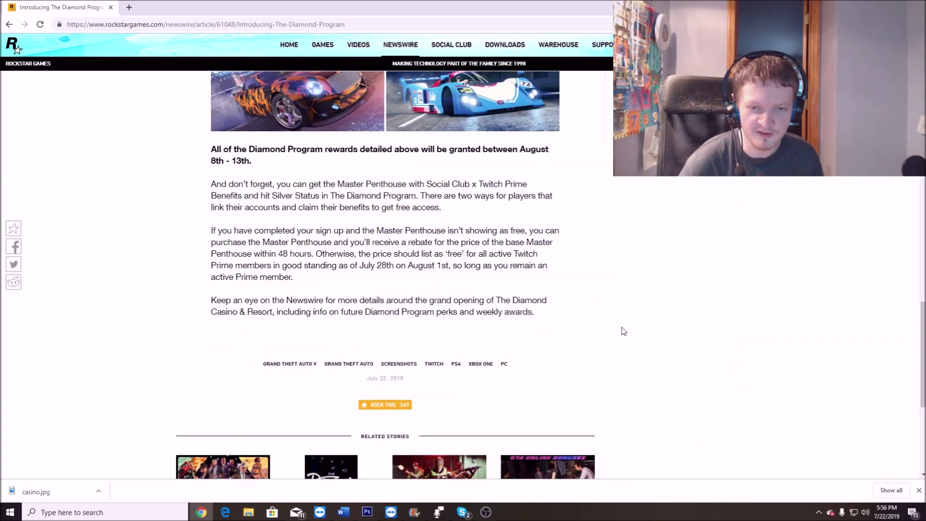
{"action": "left_click_drag", "start_coordinate": [476, 311], "coordinate": [538, 316]}
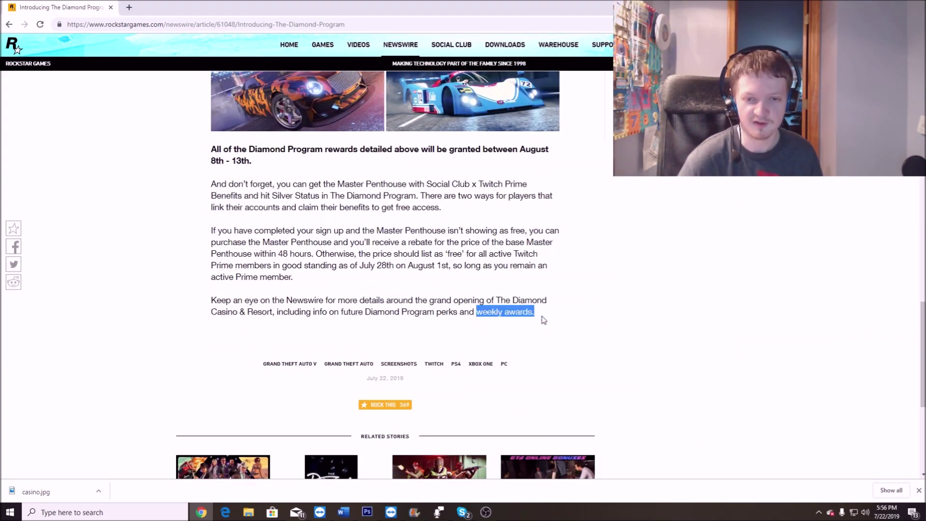
{"action": "left_click", "coordinate": [897, 345]}
{"action": "scroll", "coordinate": [868, 340], "scroll_direction": "up", "scroll_amount": 4}
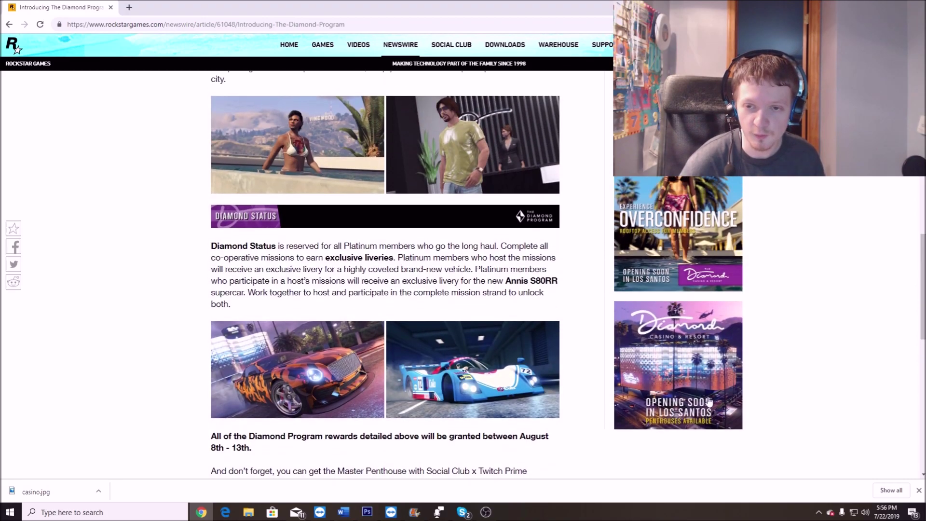
{"action": "scroll", "coordinate": [463, 289], "scroll_direction": "up", "scroll_amount": 2}
{"action": "scroll", "coordinate": [463, 289], "scroll_direction": "up", "scroll_amount": 1}
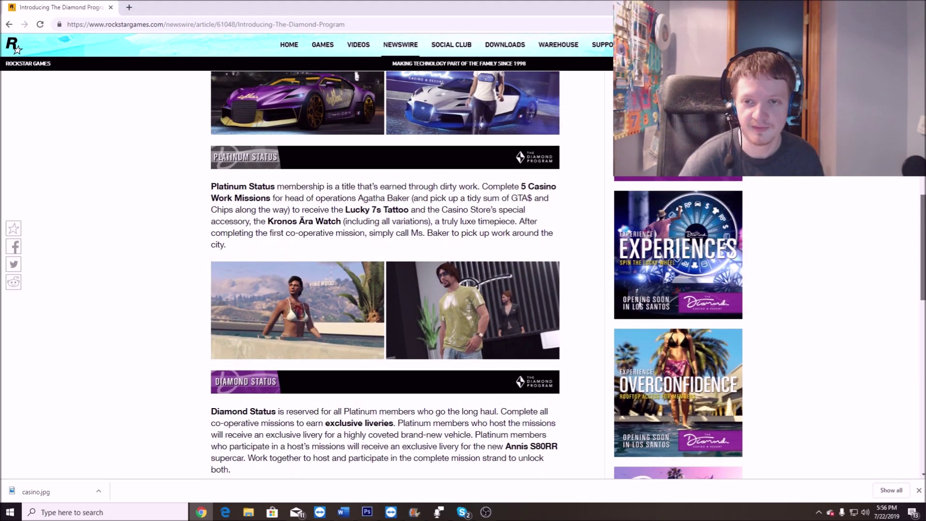
{"action": "scroll", "coordinate": [462, 290], "scroll_direction": "up", "scroll_amount": 4}
{"action": "scroll", "coordinate": [463, 289], "scroll_direction": "up", "scroll_amount": 3}
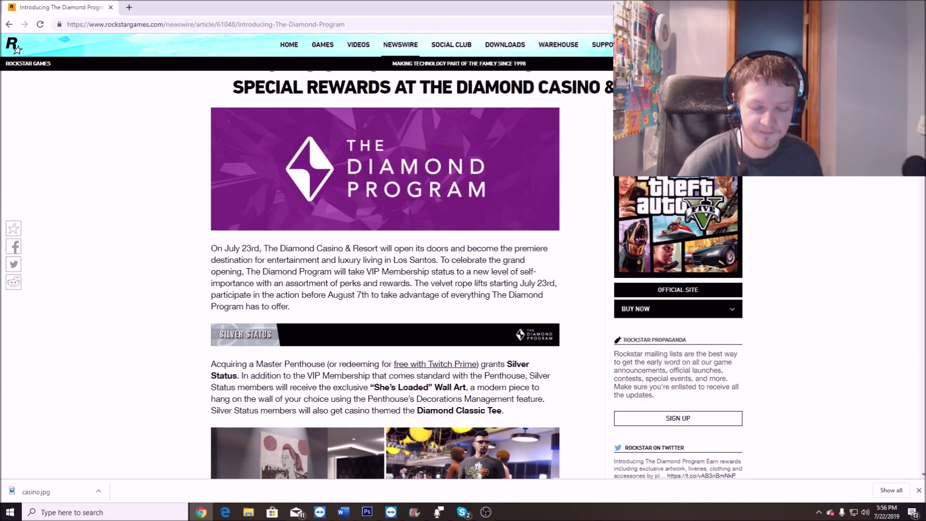
{"action": "scroll", "coordinate": [463, 290], "scroll_direction": "up", "scroll_amount": 2}
{"action": "scroll", "coordinate": [463, 289], "scroll_direction": "down", "scroll_amount": 5}
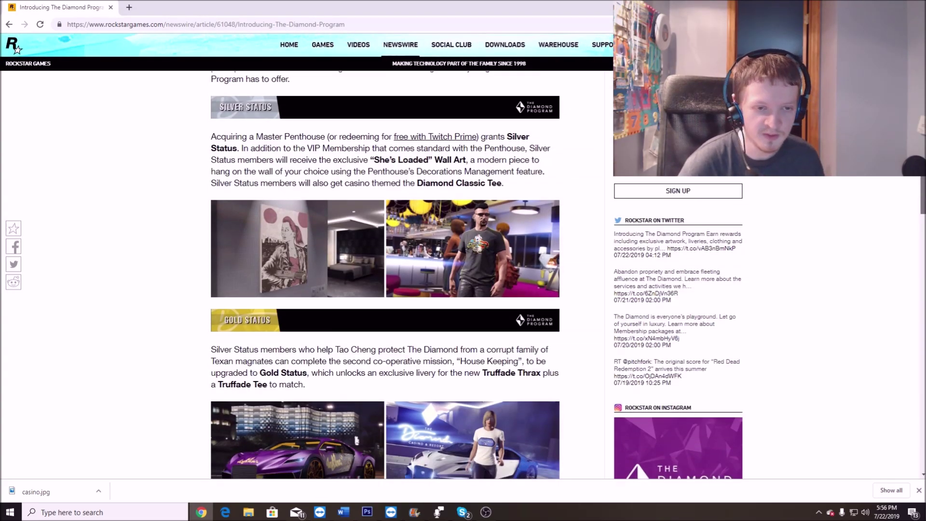
{"action": "scroll", "coordinate": [463, 290], "scroll_direction": "down", "scroll_amount": 1}
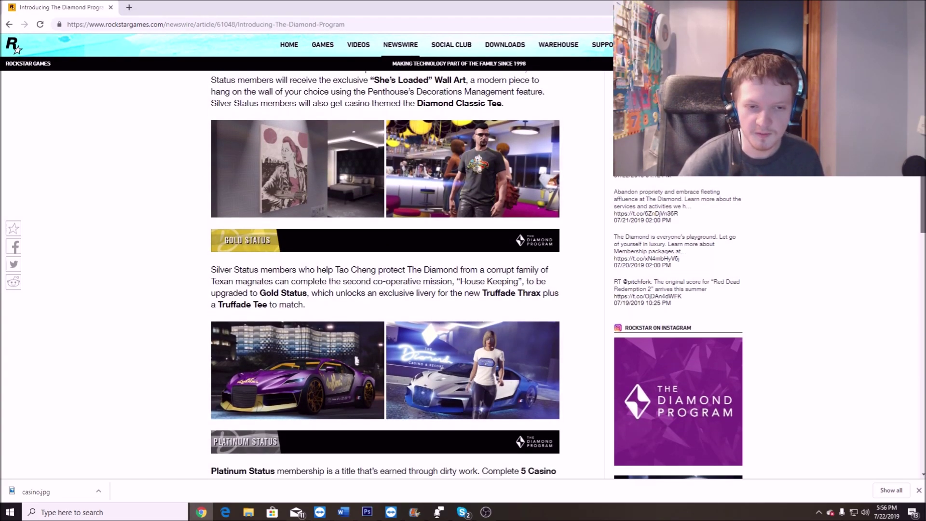
{"action": "scroll", "coordinate": [915, 244], "scroll_direction": "down", "scroll_amount": 2}
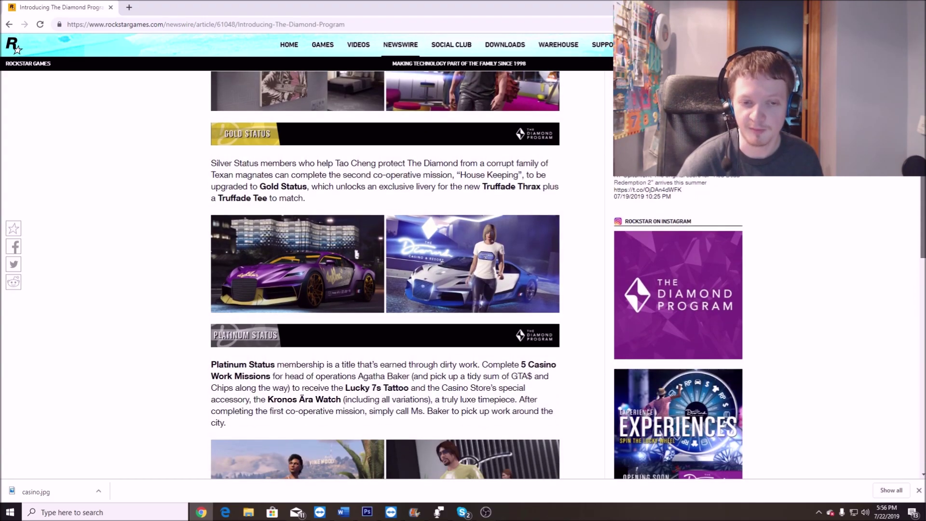
{"action": "scroll", "coordinate": [915, 244], "scroll_direction": "down", "scroll_amount": 2}
{"action": "scroll", "coordinate": [915, 244], "scroll_direction": "down", "scroll_amount": 2}
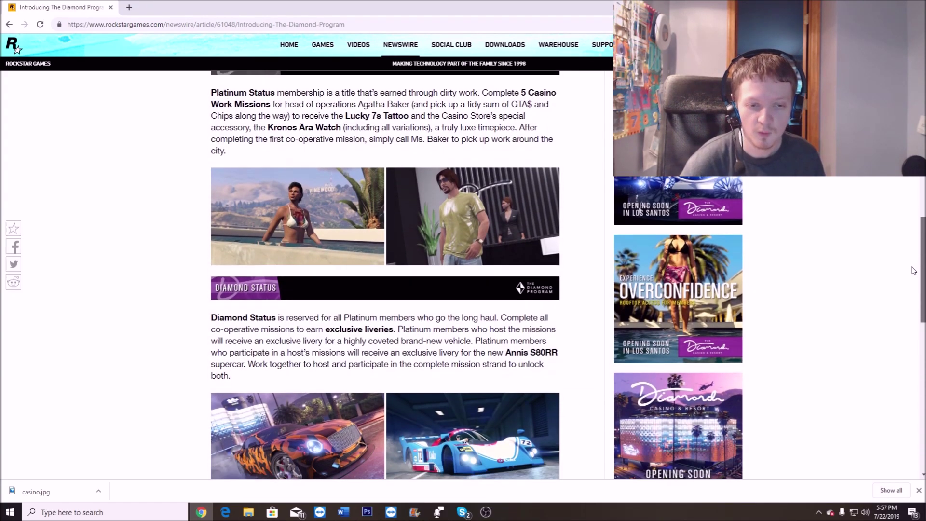
{"action": "scroll", "coordinate": [913, 270], "scroll_direction": "down", "scroll_amount": 2}
{"action": "scroll", "coordinate": [908, 304], "scroll_direction": "down", "scroll_amount": 3}
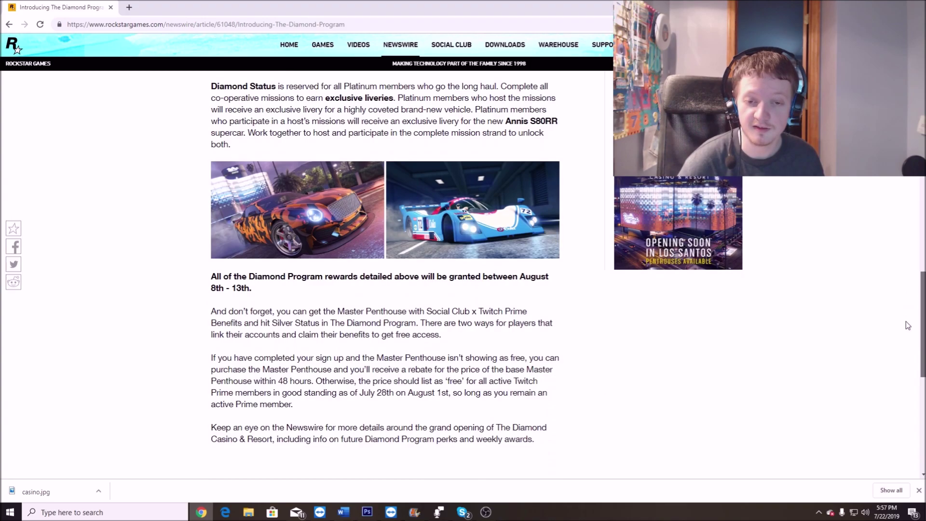
{"action": "scroll", "coordinate": [913, 347], "scroll_direction": "down", "scroll_amount": 1}
{"action": "scroll", "coordinate": [913, 347], "scroll_direction": "up", "scroll_amount": 5}
{"action": "scroll", "coordinate": [913, 347], "scroll_direction": "up", "scroll_amount": 5}
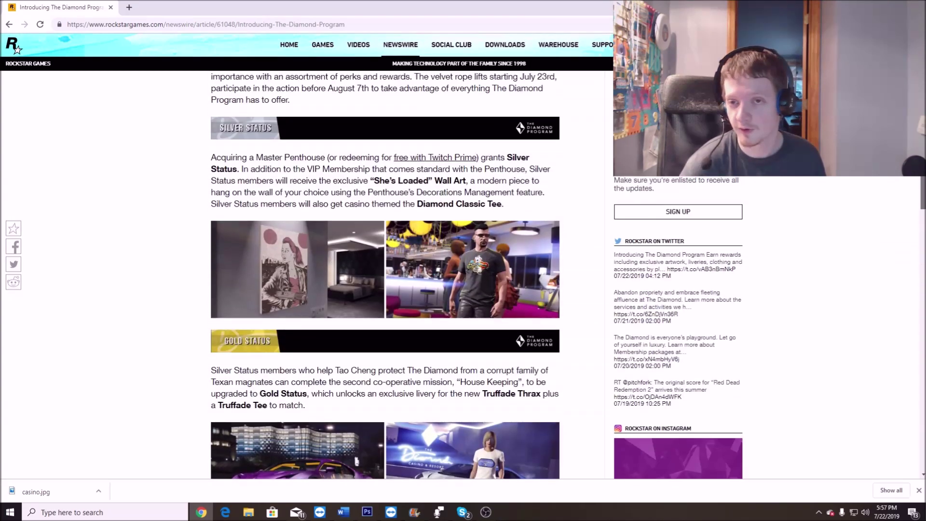
{"action": "scroll", "coordinate": [913, 347], "scroll_direction": "up", "scroll_amount": 2}
{"action": "scroll", "coordinate": [464, 275], "scroll_direction": "up", "scroll_amount": 2}
{"action": "scroll", "coordinate": [463, 275], "scroll_direction": "up", "scroll_amount": 2}
{"action": "scroll", "coordinate": [463, 274], "scroll_direction": "up", "scroll_amount": 2}
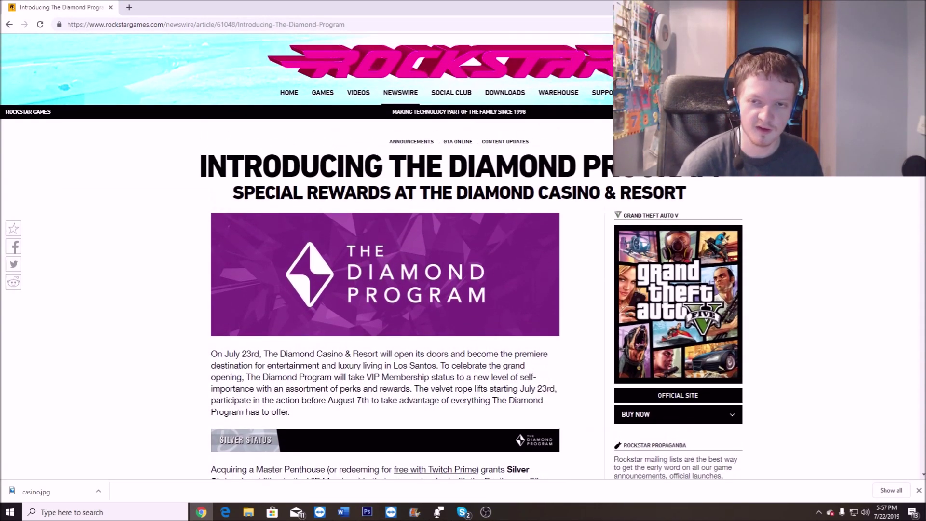